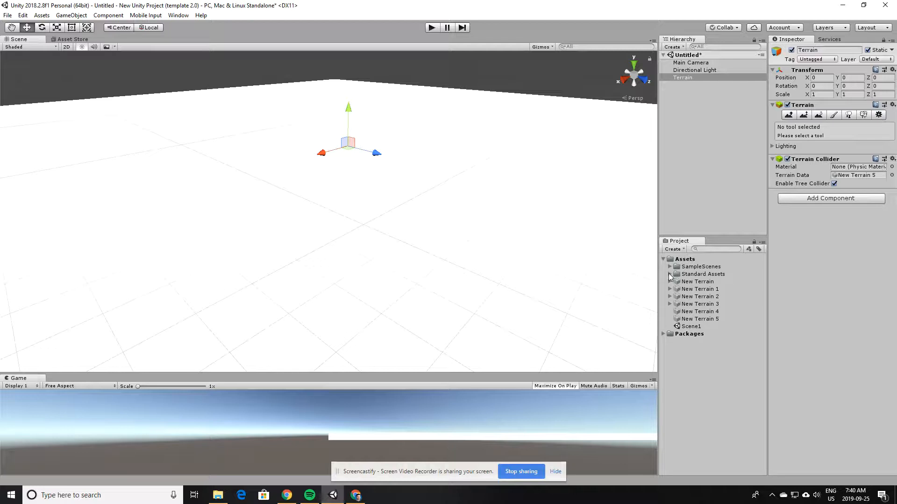
pyautogui.click(71, 39)
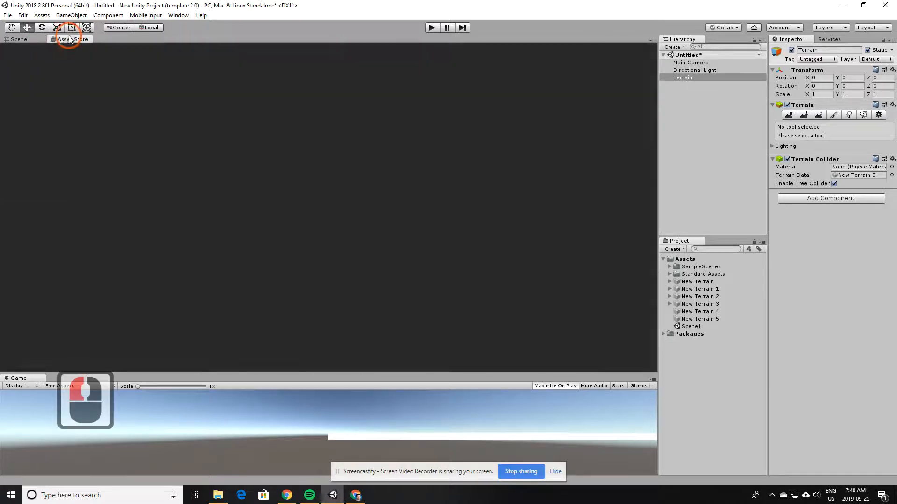
pyautogui.click(32, 38)
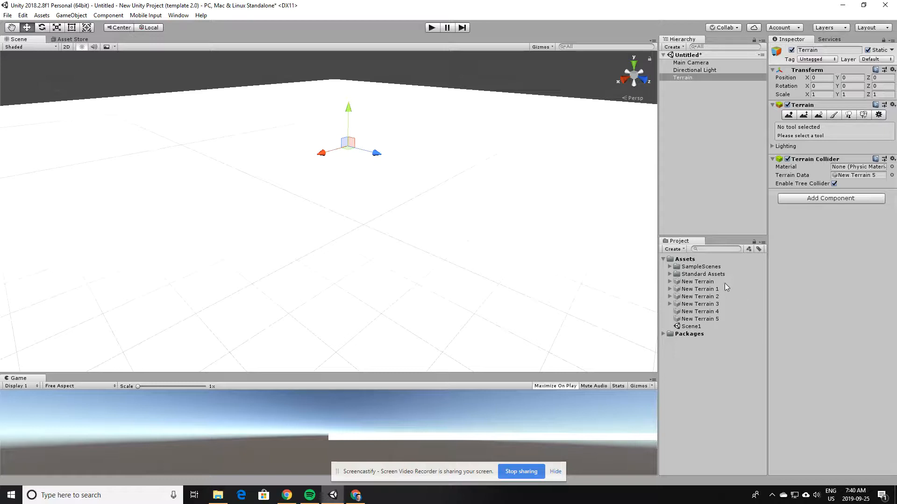
# Place the Car prefab from the Standard Assets Vehicles folder onto the middle area of the terrain
pyautogui.click(670, 274)
pyautogui.click(676, 289)
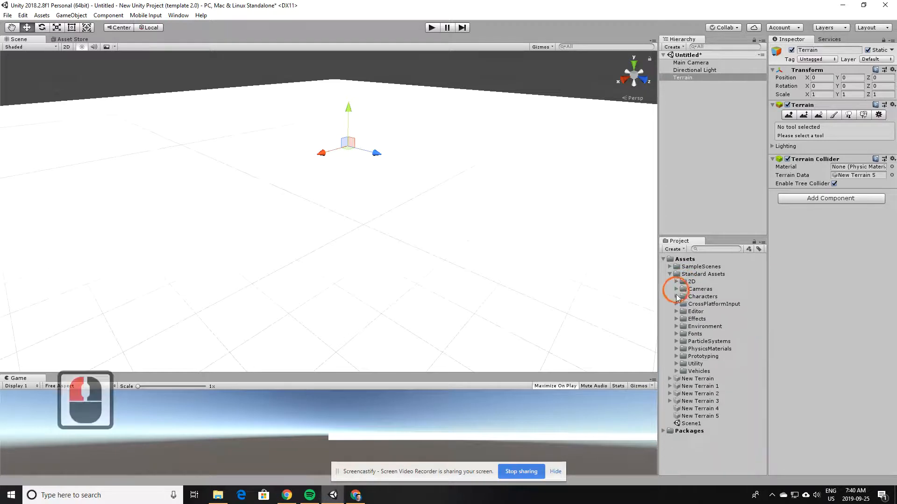
pyautogui.click(676, 371)
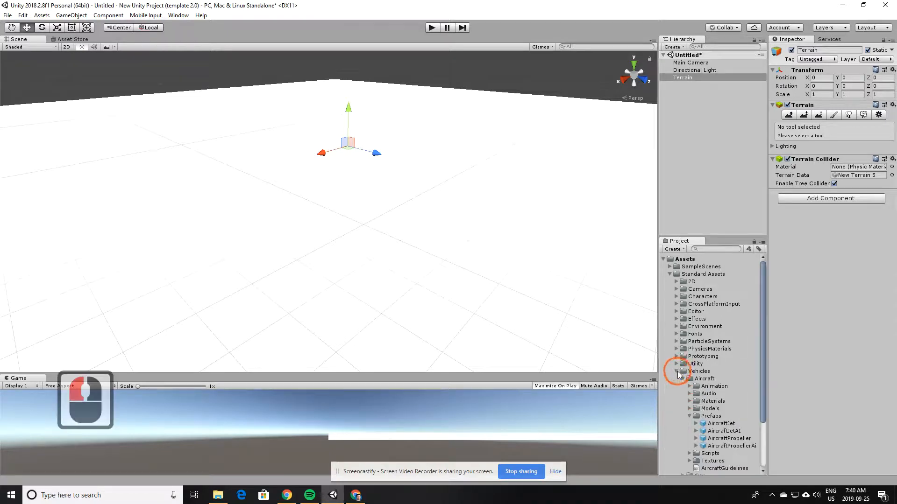
pyautogui.click(683, 380)
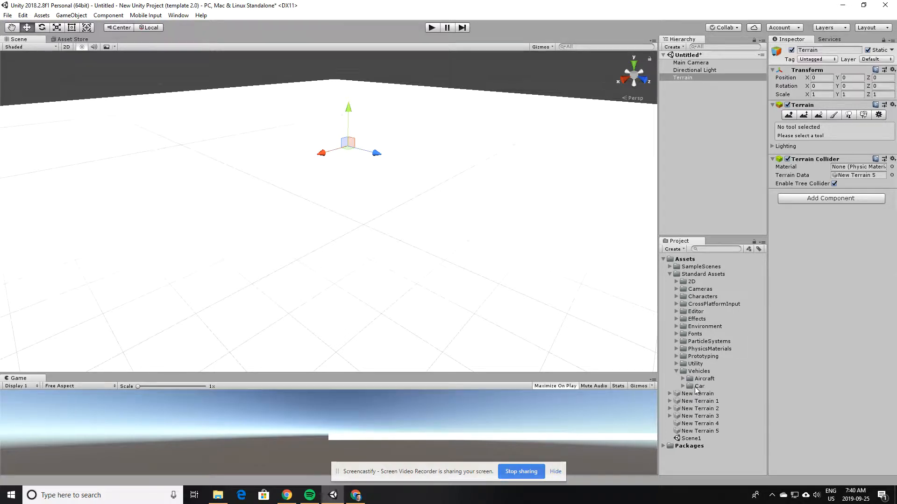
pyautogui.click(683, 386)
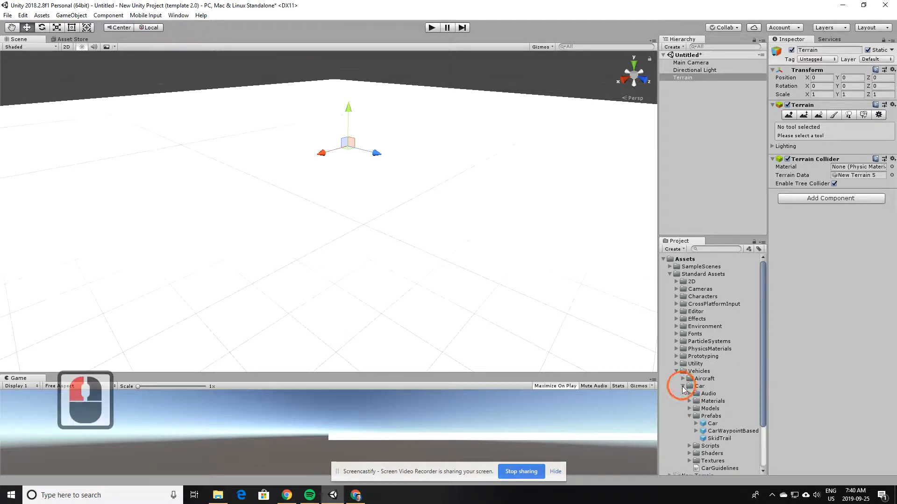
pyautogui.scroll(-3, 705, 376)
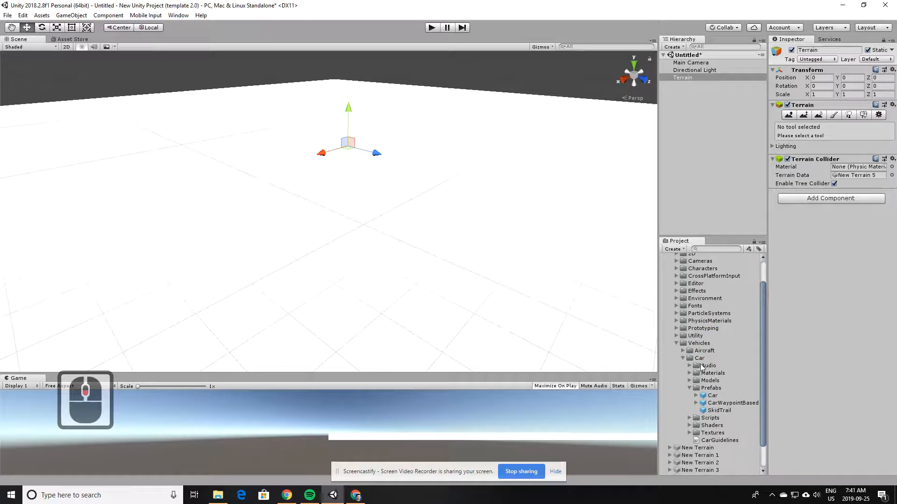
pyautogui.click(690, 387)
pyautogui.click(690, 387)
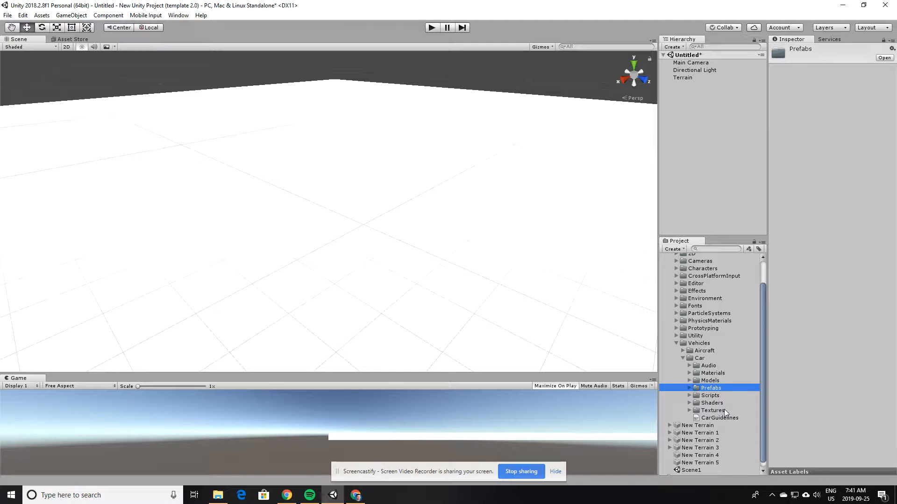
pyautogui.click(690, 389)
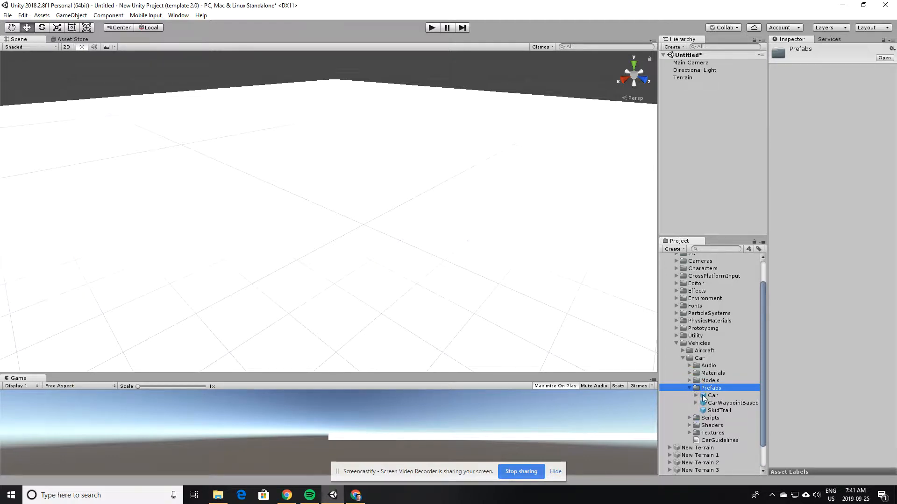
pyautogui.click(710, 395)
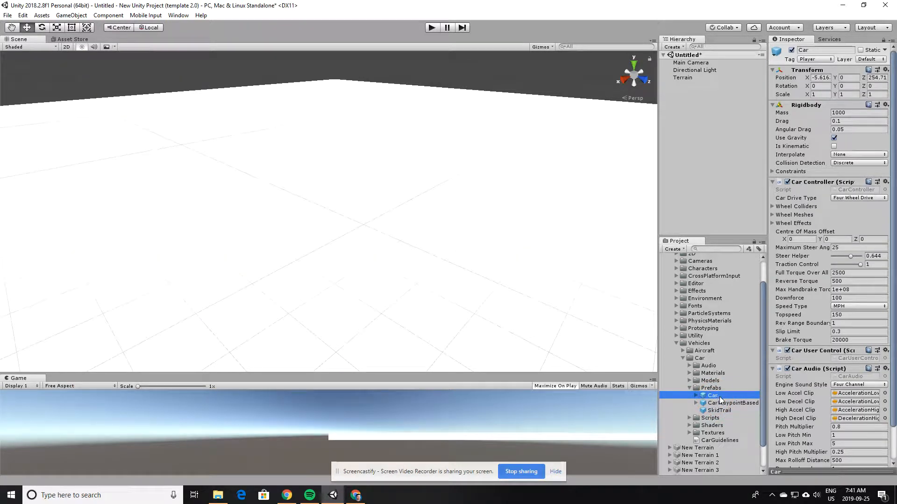
pyautogui.moveTo(722, 396); pyautogui.dragTo(358, 202)
pyautogui.scroll(15, 430, 293)
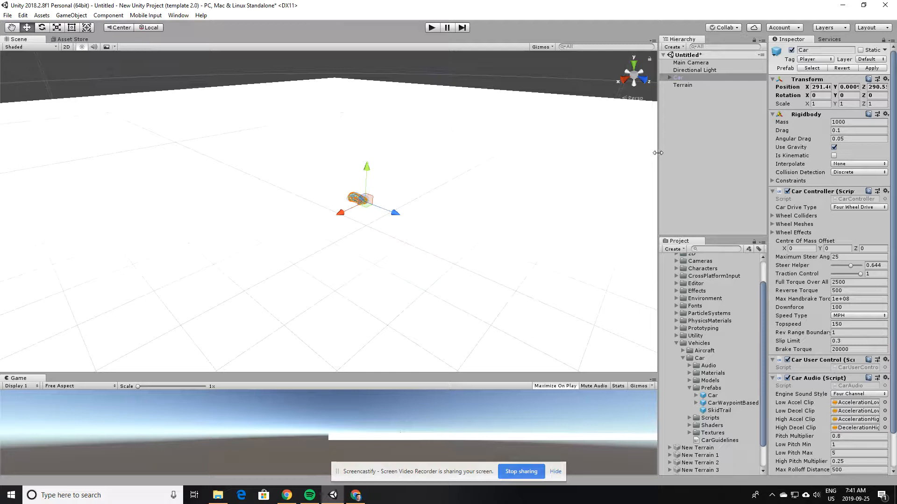
# Delete the Main Camera and add the MultipurposeCameraRig prefab from the Standard Assets Cameras folder to the scene hierarchy instead
pyautogui.click(701, 62)
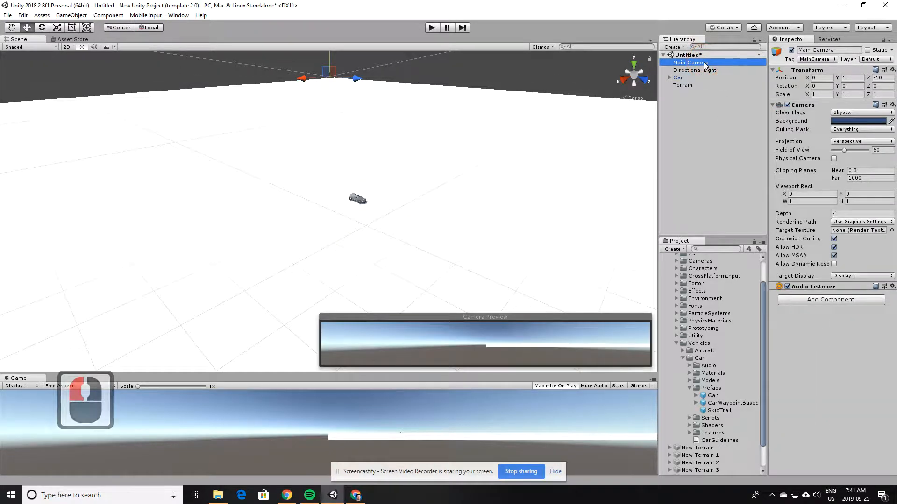
pyautogui.press('Delete')
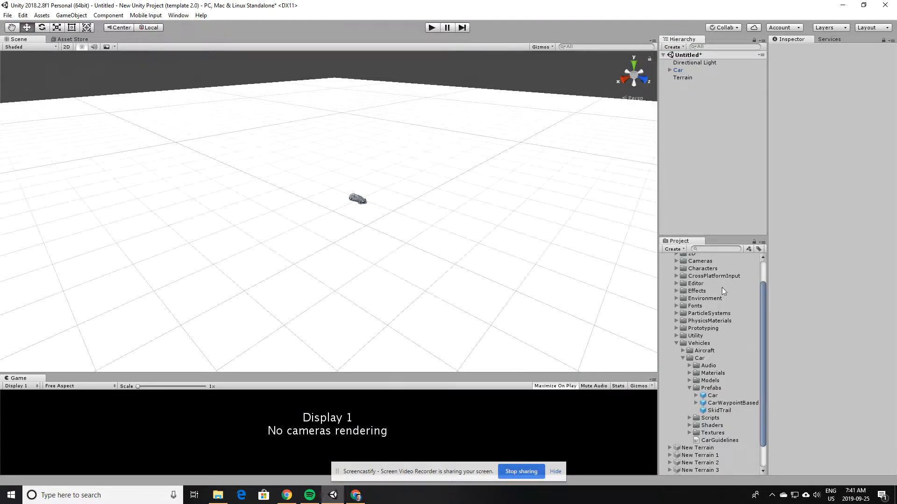
pyautogui.scroll(3, 728, 302)
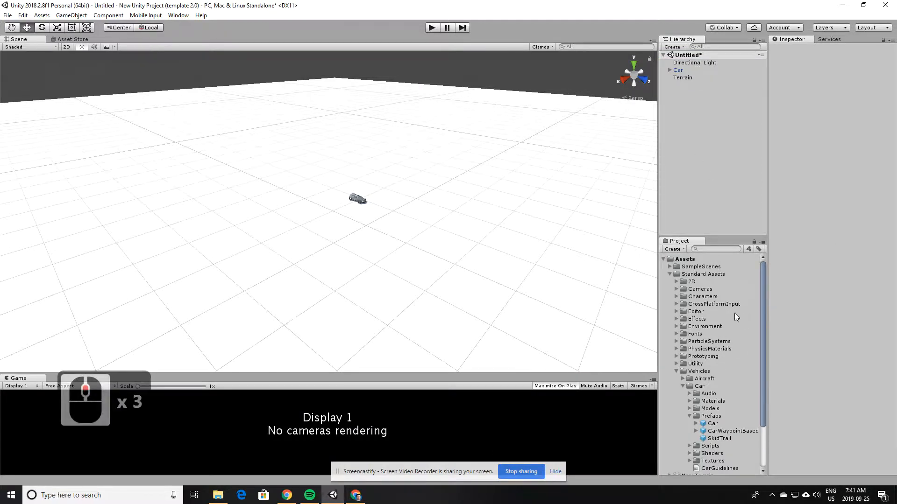
pyautogui.click(676, 289)
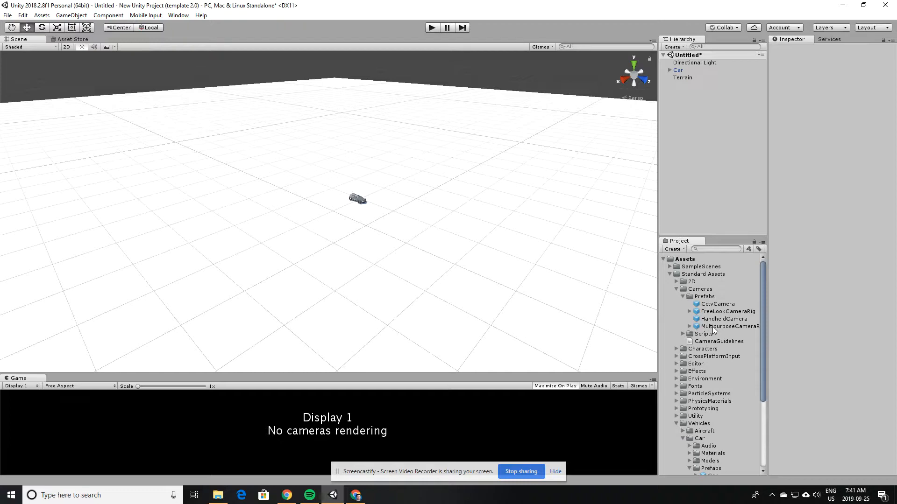
pyautogui.moveTo(715, 328); pyautogui.dragTo(681, 99)
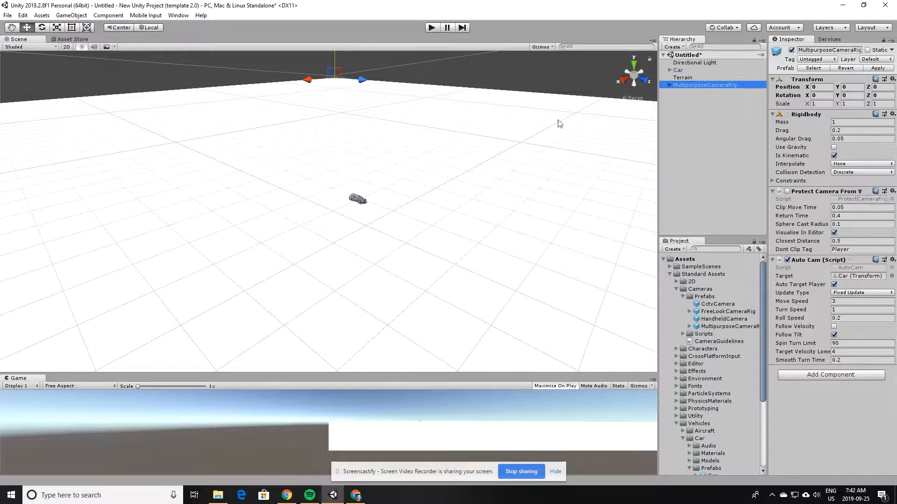
# Run the scene, test-drive the car forward with left and right turns, and stop play mode
pyautogui.click(432, 27)
pyautogui.click(516, 182)
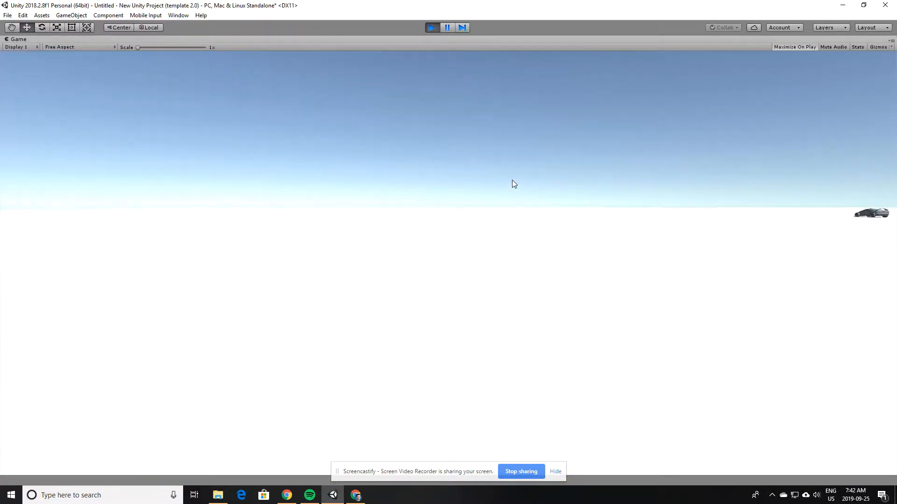
pyautogui.press('w')
pyautogui.press('d')
pyautogui.press('d')
pyautogui.press('d')
pyautogui.press('d')
pyautogui.press('d')
pyautogui.press('d')
pyautogui.press('d')
pyautogui.press('a')
pyautogui.press('a')
pyautogui.press('a')
pyautogui.press('a')
pyautogui.press('a')
pyautogui.press('a')
pyautogui.press('a')
pyautogui.press('a')
pyautogui.press('a')
pyautogui.press('a')
pyautogui.press('a')
pyautogui.press('a')
pyautogui.press('a')
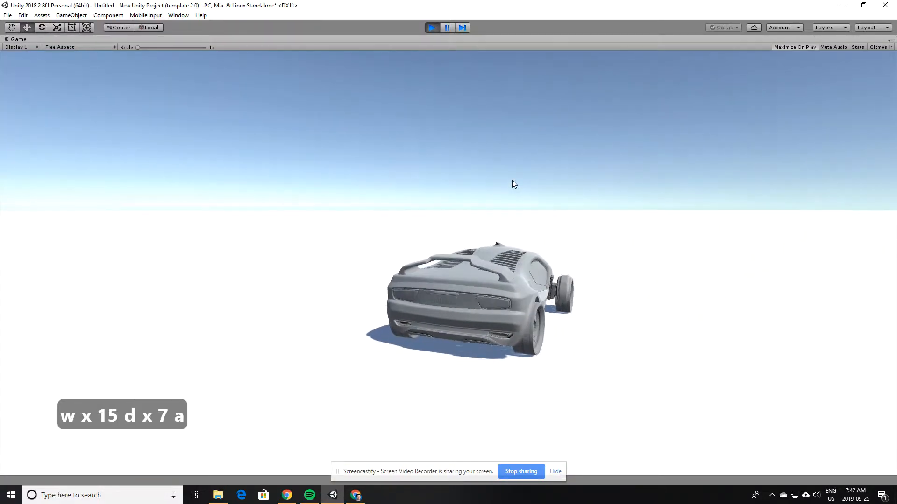
pyautogui.press('d')
pyautogui.press('d')
pyautogui.press('d')
pyautogui.press('d')
pyautogui.press('d')
pyautogui.press('d')
pyautogui.press('d')
pyautogui.press('d')
pyautogui.press('d')
pyautogui.press('d')
pyautogui.press('d')
pyautogui.press('d')
pyautogui.press('d')
pyautogui.press('d')
pyautogui.press('d')
pyautogui.press('d')
pyautogui.press('d')
pyautogui.press('d')
pyautogui.press('d')
pyautogui.press('d')
pyautogui.press('d')
pyautogui.press('a')
pyautogui.press('a')
pyautogui.press('a')
pyautogui.press('a')
pyautogui.press('a')
pyautogui.press('a')
pyautogui.press('a')
pyautogui.press('a')
pyautogui.press('a')
pyautogui.press('a')
pyautogui.press('a')
pyautogui.press('a')
pyautogui.press('a')
pyautogui.press('a')
pyautogui.press('a')
pyautogui.press('a')
pyautogui.press('a')
pyautogui.press('a')
pyautogui.press('a')
pyautogui.press('a')
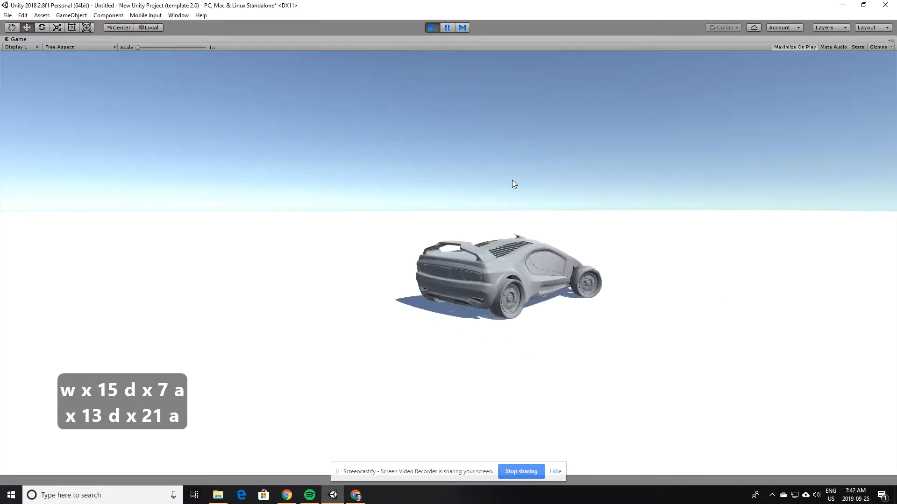
pyautogui.press('d')
pyautogui.press('d')
pyautogui.press('d')
pyautogui.press('d')
pyautogui.press('d')
pyautogui.press('d')
pyautogui.press('d')
pyautogui.press('d')
pyautogui.press('d')
pyautogui.press('d')
pyautogui.press('d')
pyautogui.press('d')
pyautogui.press('d')
pyautogui.press('d')
pyautogui.press('d')
pyautogui.press('d')
pyautogui.press('d')
pyautogui.press('d')
pyautogui.press('d')
pyautogui.press('d')
pyautogui.press('d')
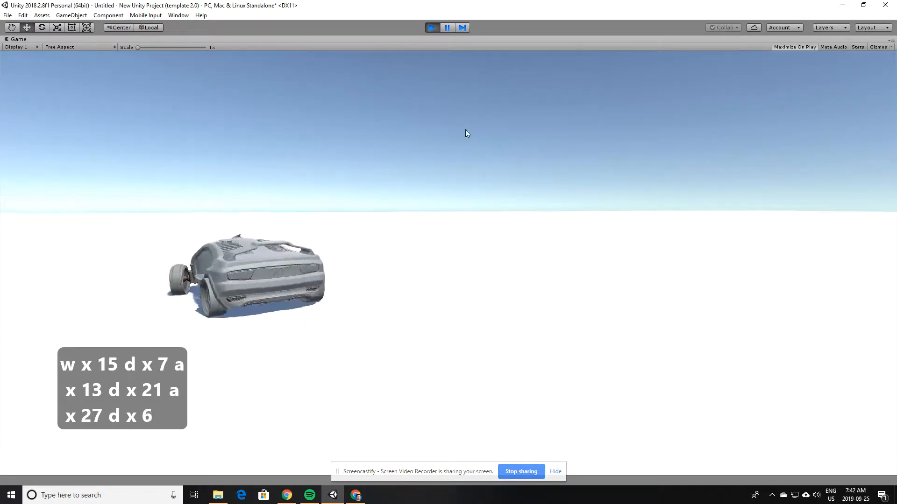
pyautogui.press('d')
pyautogui.press('d')
pyautogui.press('d')
pyautogui.press('d')
pyautogui.press('d')
pyautogui.press('d')
pyautogui.press('d')
pyautogui.press('d')
pyautogui.press('d')
pyautogui.press('d')
pyautogui.press('d')
pyautogui.press('d')
pyautogui.press('d')
pyautogui.press('d')
pyautogui.press('d')
pyautogui.press('d')
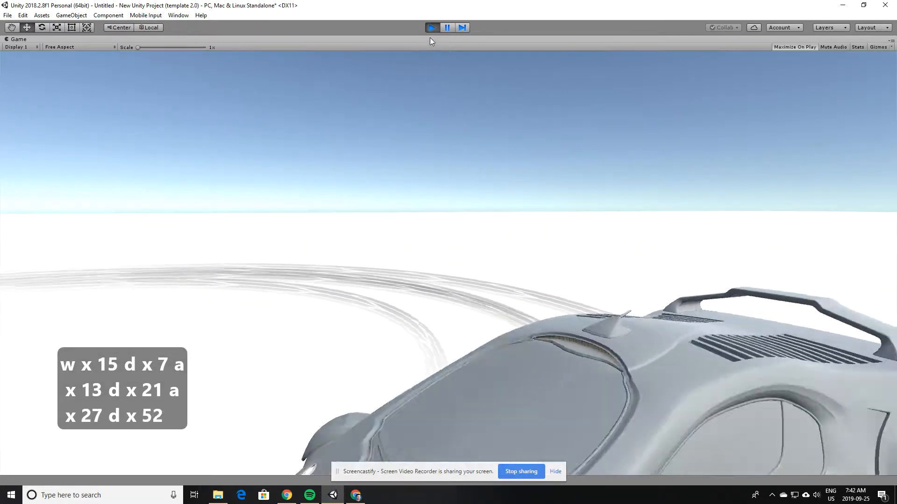
pyautogui.press('d')
pyautogui.press('d')
pyautogui.press('d')
pyautogui.press('d')
pyautogui.press('d')
pyautogui.press('d')
pyautogui.press('d')
pyautogui.press('d')
pyautogui.press('d')
pyautogui.press('d')
pyautogui.press('d')
pyautogui.press('d')
pyautogui.press('d')
pyautogui.press('d')
pyautogui.press('d')
pyautogui.press('d')
pyautogui.press('d')
pyautogui.press('d')
pyautogui.press('d')
pyautogui.press('d')
pyautogui.press('d')
pyautogui.click(432, 28)
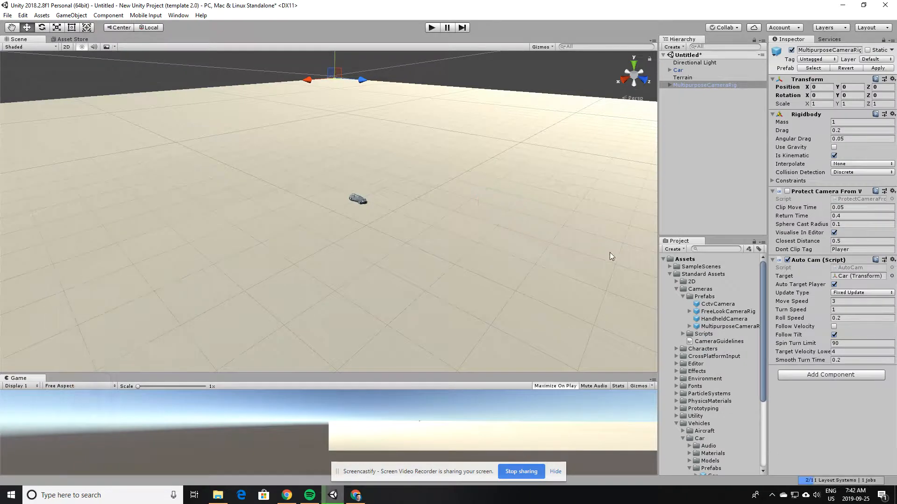
# Place the AircraftJet prefab from the Standard Assets Aircraft folder on the terrain beside the car
pyautogui.scroll(-3, 690, 344)
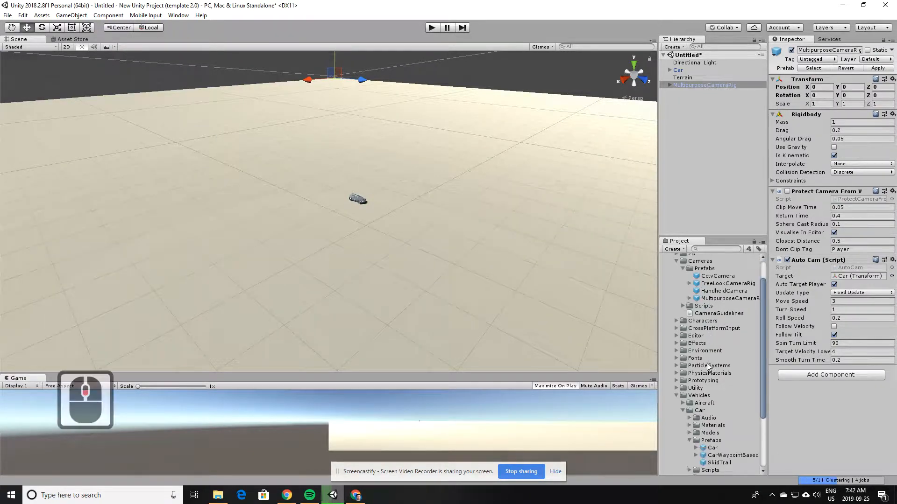
pyautogui.click(683, 403)
pyautogui.scroll(-3, 719, 384)
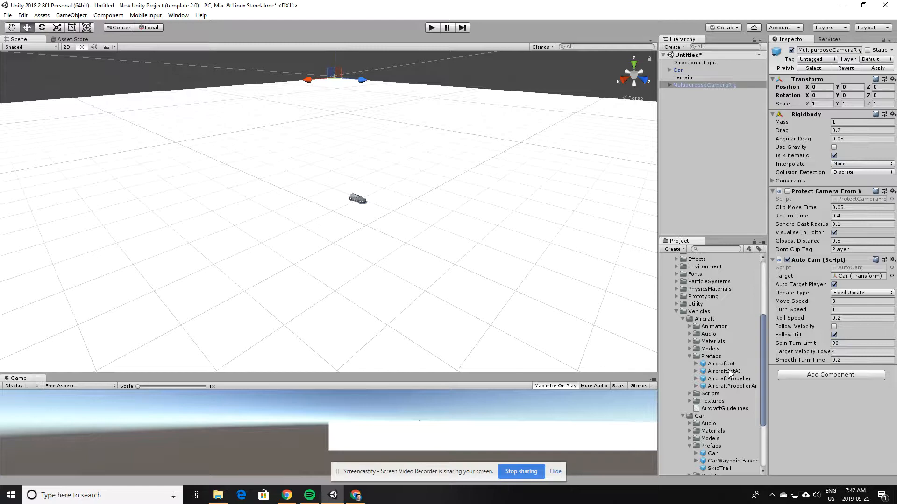
pyautogui.moveTo(733, 366); pyautogui.dragTo(512, 237)
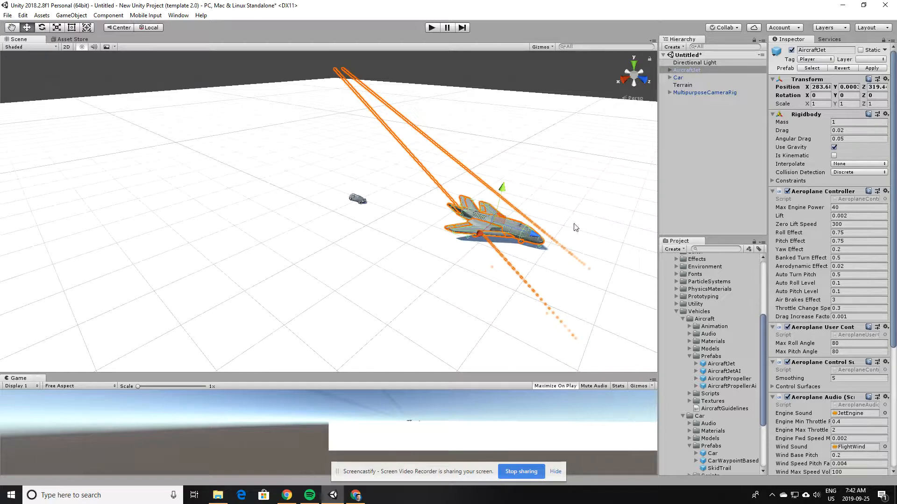
# Set the Auto Cam target of the MultipurposeCameraRig to AircraftJet
pyautogui.click(695, 93)
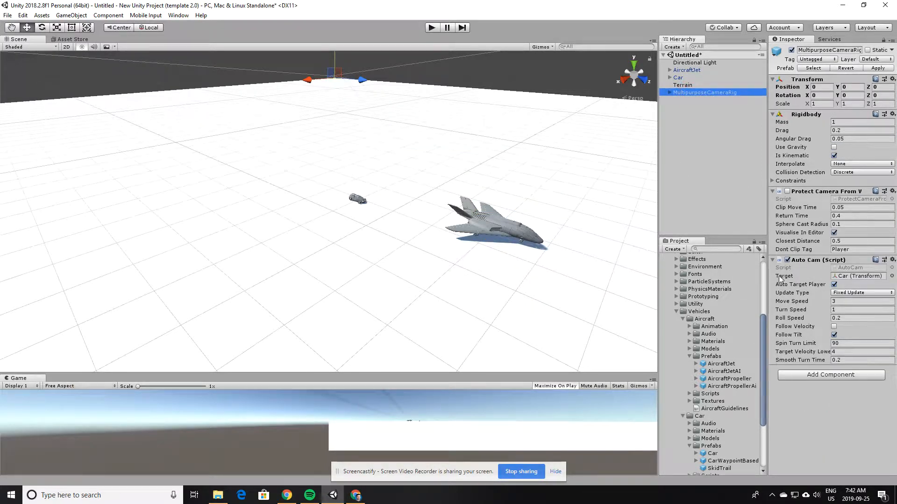
pyautogui.click(892, 276)
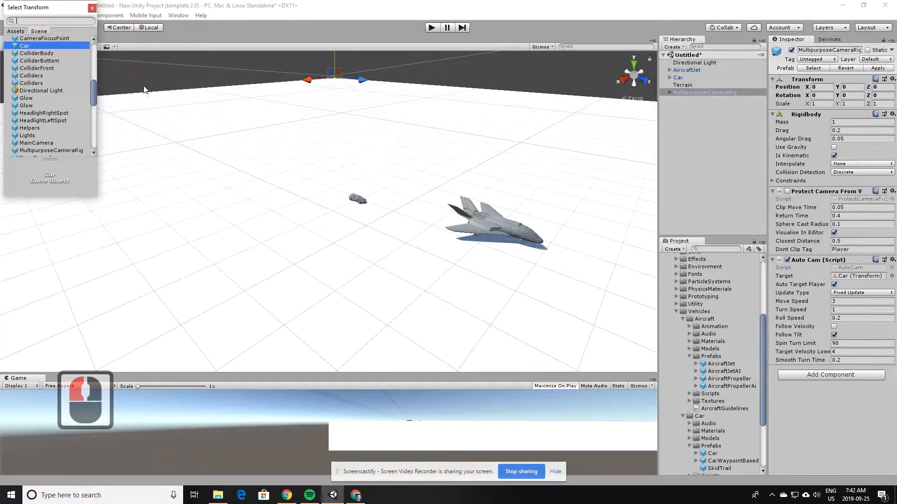
pyautogui.write('jet')
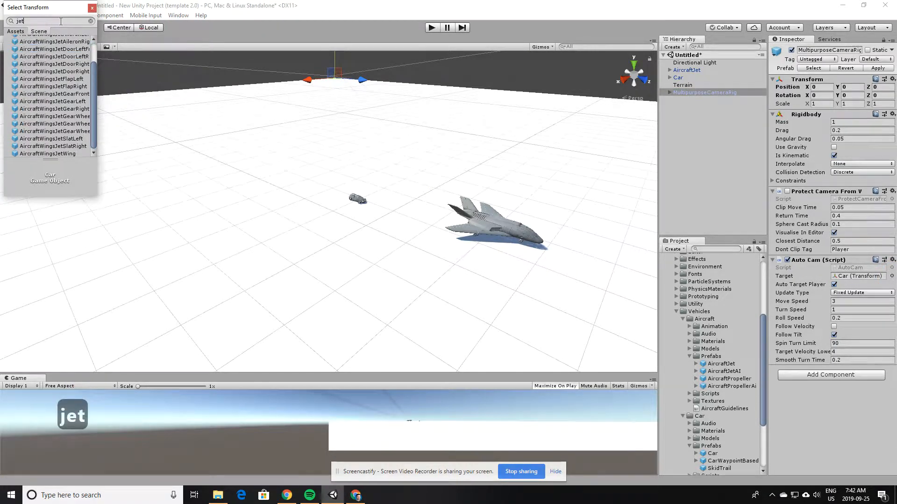
pyautogui.click(94, 59)
pyautogui.moveTo(94, 58); pyautogui.dragTo(70, 34)
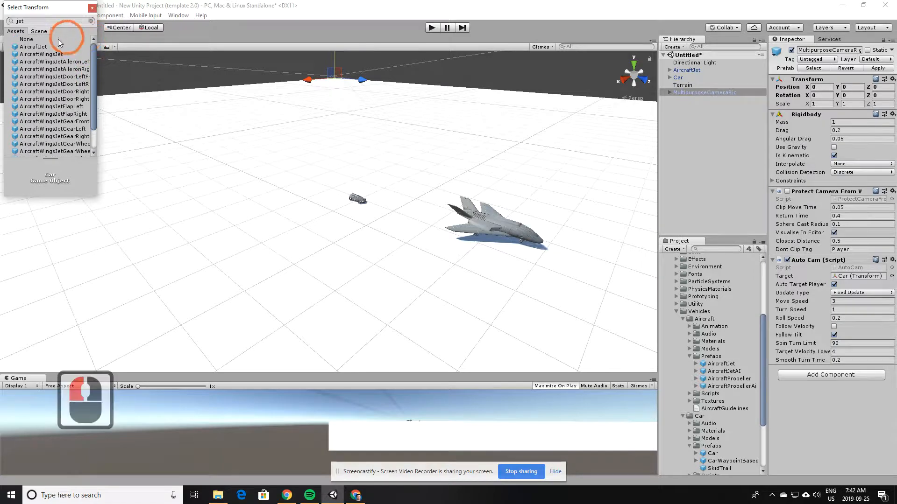
pyautogui.doubleClick(40, 49)
pyautogui.doubleClick(41, 48)
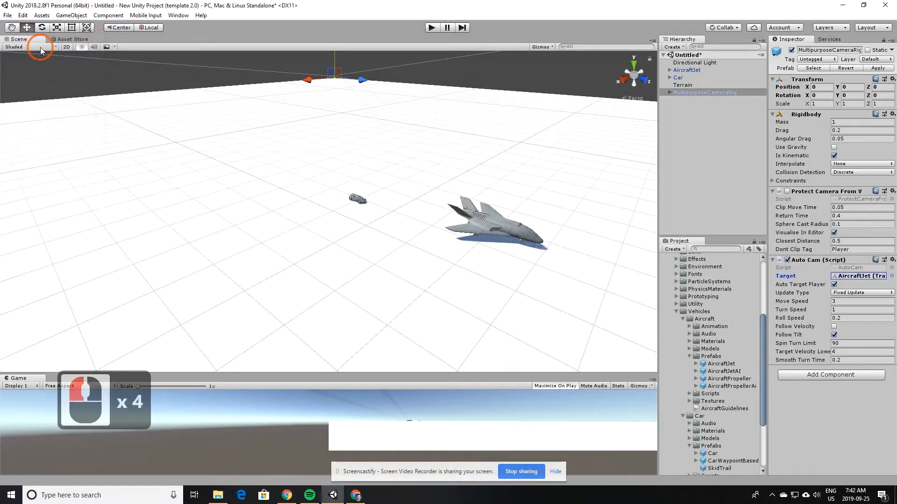
# Run the scene, take the jet off and fly it with a right bank and climb, and stop play mode
pyautogui.click(434, 29)
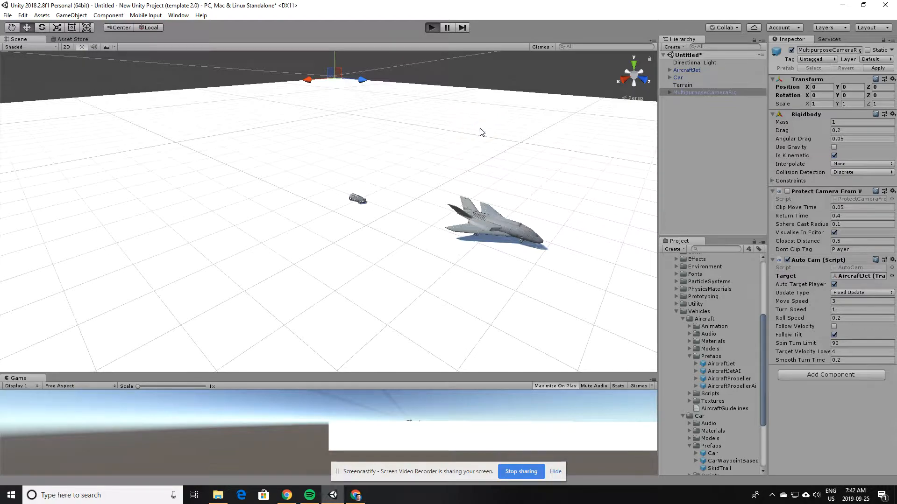
pyautogui.press('s')
pyautogui.press('s')
pyautogui.press('s')
pyautogui.press('s')
pyautogui.press('s')
pyautogui.press('s')
pyautogui.press('s')
pyautogui.press('s')
pyautogui.press('s')
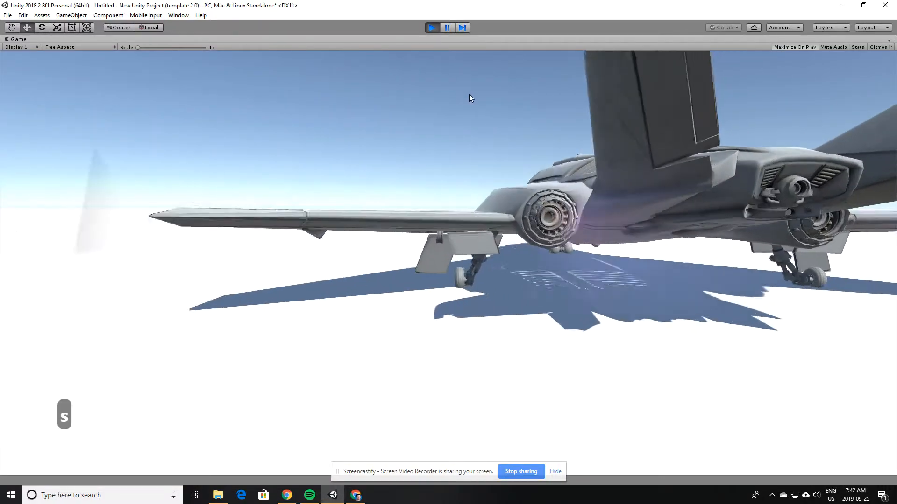
pyautogui.press('s')
pyautogui.press('s')
pyautogui.press('s')
pyautogui.press('s')
pyautogui.press('s')
pyautogui.press('s')
pyautogui.press('s')
pyautogui.press('s')
pyautogui.press('s')
pyautogui.press('s')
pyautogui.press('s')
pyautogui.press('s')
pyautogui.press('s')
pyautogui.press('s')
pyautogui.press('s')
pyautogui.press('s')
pyautogui.press('s')
pyautogui.press('s')
pyautogui.press('s')
pyautogui.press('s')
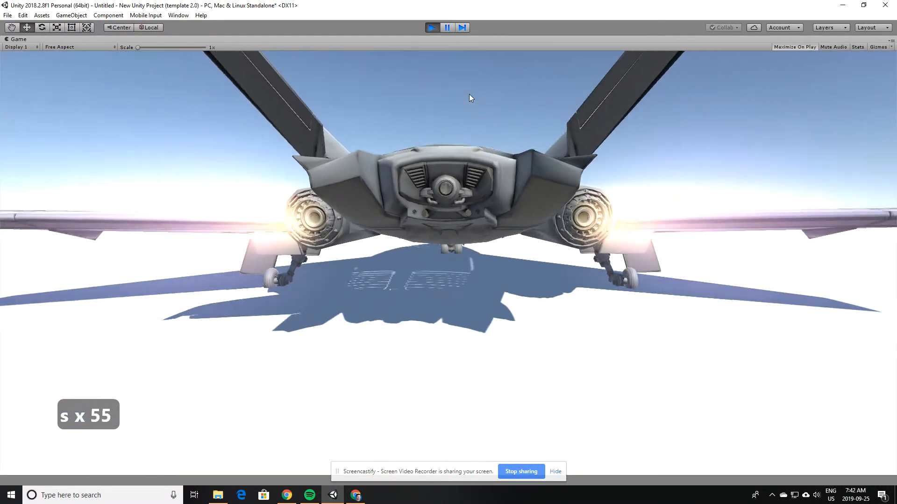
pyautogui.press('s')
pyautogui.press('s')
pyautogui.press('s')
pyautogui.press('s')
pyautogui.press('s')
pyautogui.press('s')
pyautogui.press('s')
pyautogui.press('s')
pyautogui.press('s')
pyautogui.press('s')
pyautogui.press('s')
pyautogui.press('s')
pyautogui.press('s')
pyautogui.press('s')
pyautogui.press('s')
pyautogui.press('s')
pyautogui.press('s')
pyautogui.press('s')
pyautogui.press('s')
pyautogui.press('s')
pyautogui.press('d')
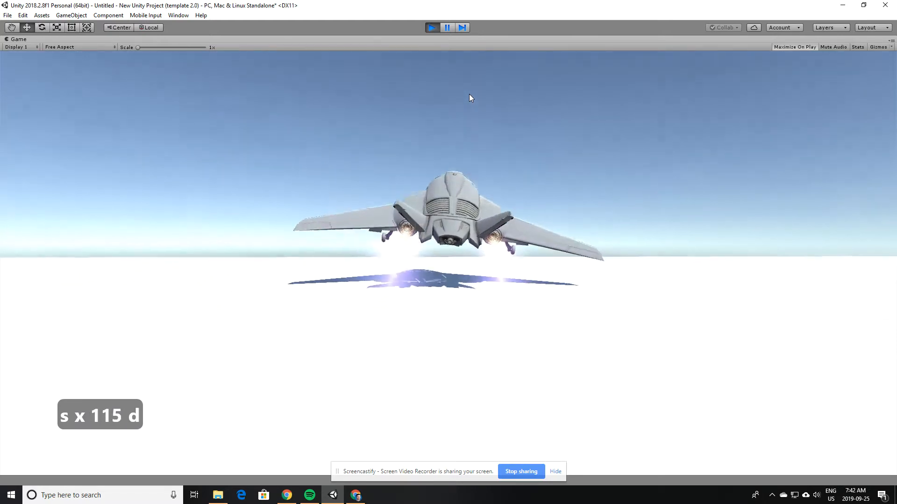
pyautogui.press('d')
pyautogui.press('d')
pyautogui.press('d')
pyautogui.press('d')
pyautogui.press('d')
pyautogui.press('d')
pyautogui.press('d')
pyautogui.press('d')
pyautogui.press('d')
pyautogui.press('d')
pyautogui.press('d')
pyautogui.press('d')
pyautogui.press('d')
pyautogui.press('d')
pyautogui.press('d')
pyautogui.press('d')
pyautogui.press('d')
pyautogui.press('d')
pyautogui.press('d')
pyautogui.press('d')
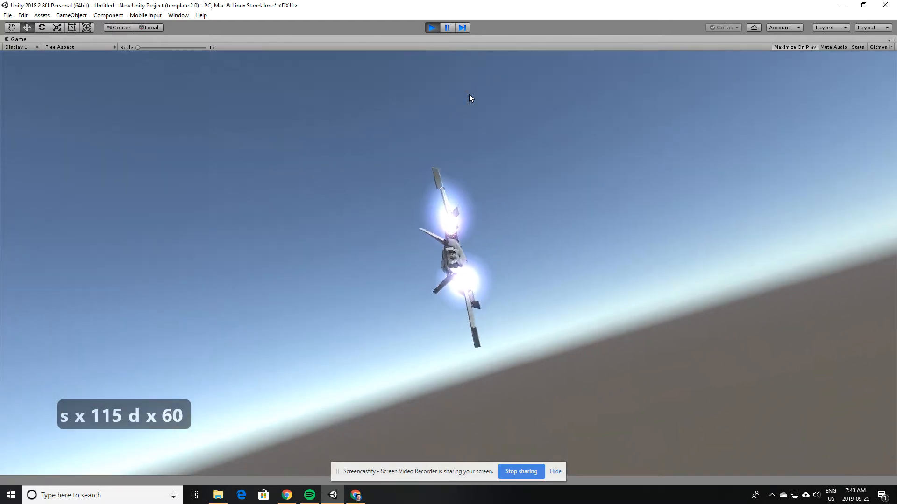
pyautogui.press('d')
pyautogui.press('d')
pyautogui.press('d')
pyautogui.press('d')
pyautogui.press('d')
pyautogui.press('d')
pyautogui.press('s')
pyautogui.press('s')
pyautogui.press('s')
pyautogui.press('s')
pyautogui.press('s')
pyautogui.press('s')
pyautogui.press('s')
pyautogui.press('s')
pyautogui.press('s')
pyautogui.press('s')
pyautogui.press('s')
pyautogui.press('s')
pyautogui.click(431, 27)
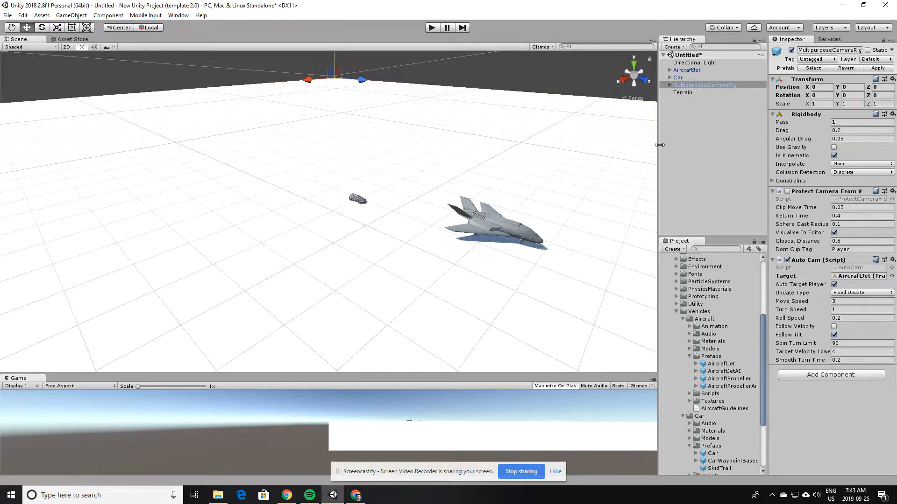
# Attach the WildFire prefab from the Standard Assets ParticleSystems folder to AircraftJet as a child object
pyautogui.click(685, 71)
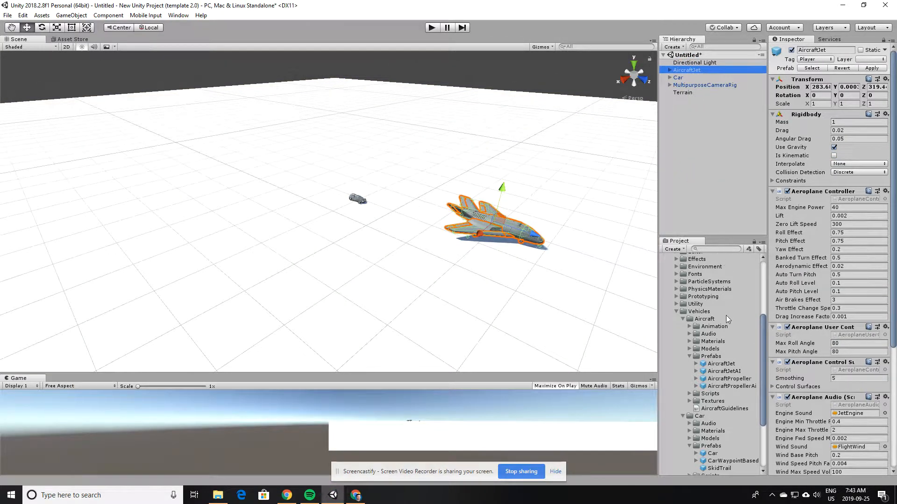
pyautogui.click(676, 312)
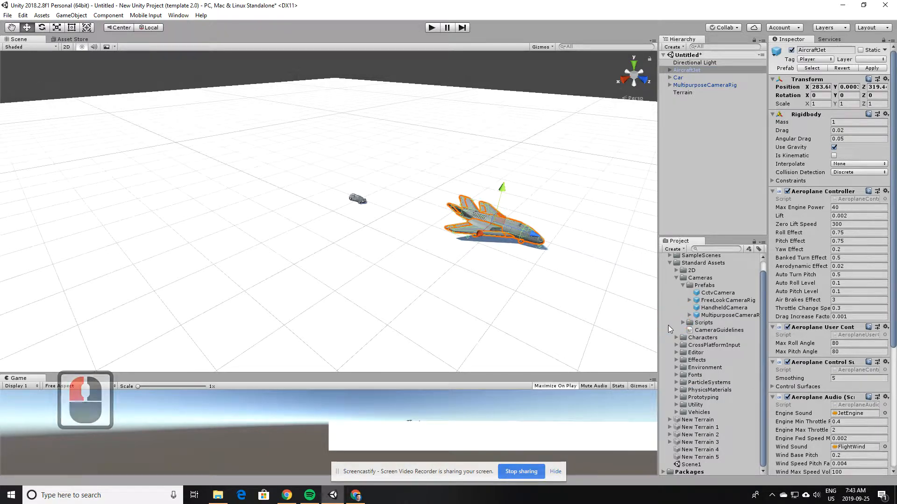
pyautogui.click(677, 278)
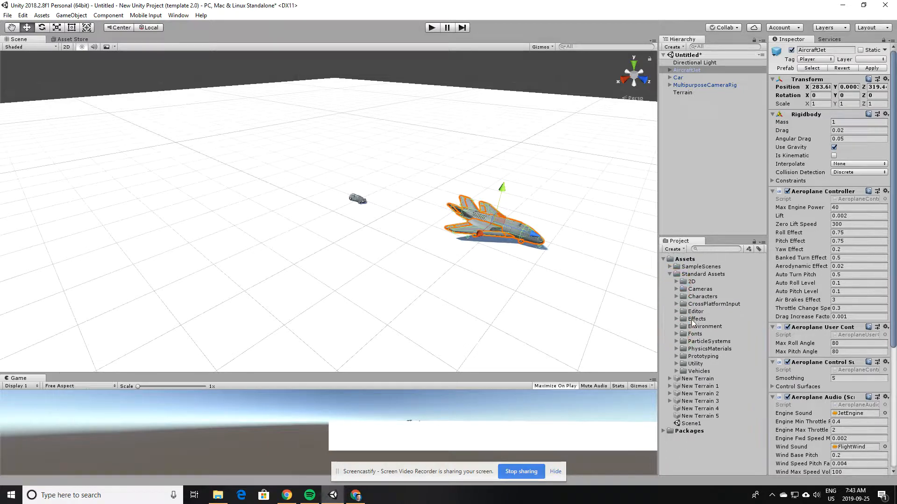
pyautogui.click(677, 342)
pyautogui.scroll(-2, 709, 348)
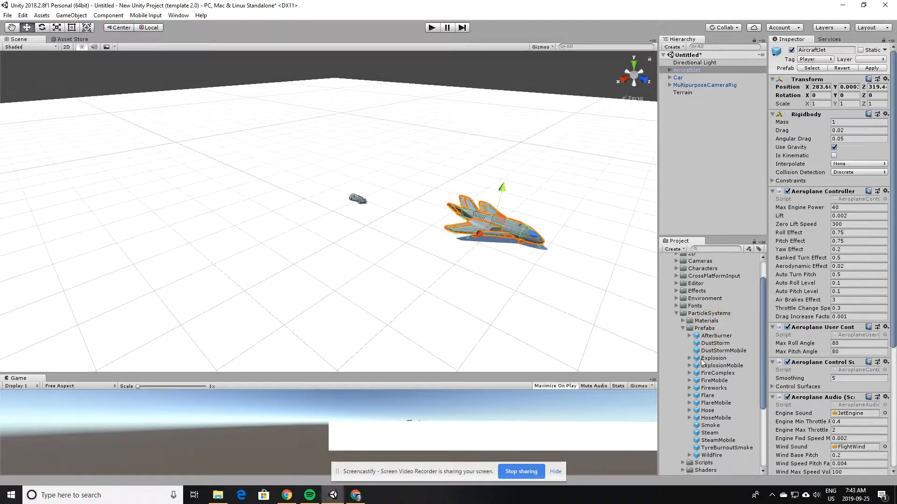
pyautogui.scroll(-2, 721, 361)
pyautogui.moveTo(728, 428); pyautogui.dragTo(696, 71)
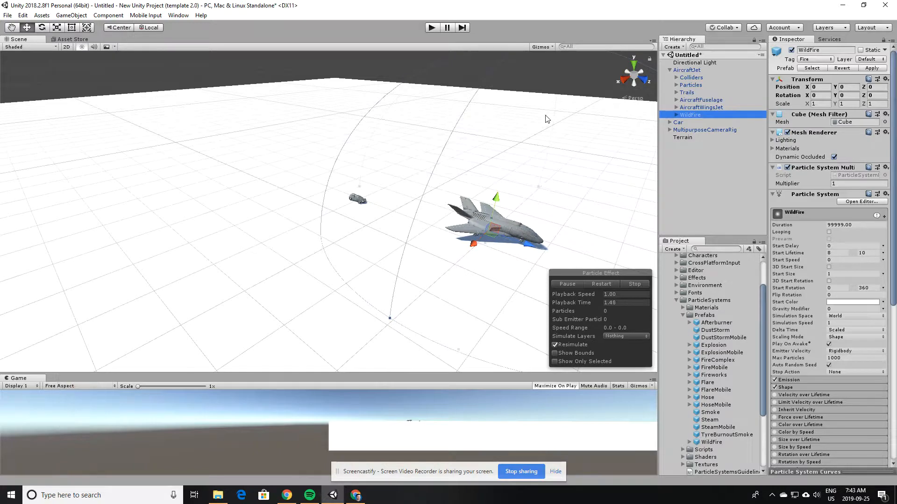
# Run the scene, fly the jet with the fire effect through climbs and left and right banks, and stop play mode
pyautogui.click(432, 28)
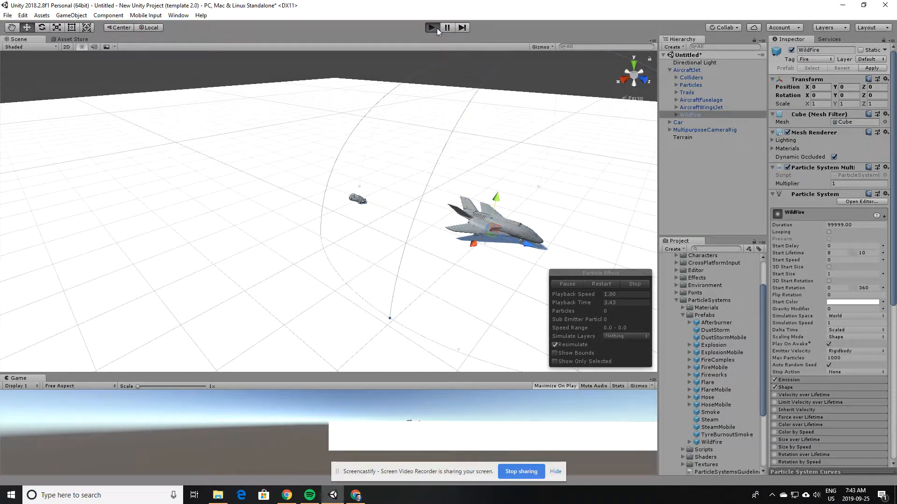
pyautogui.press('s')
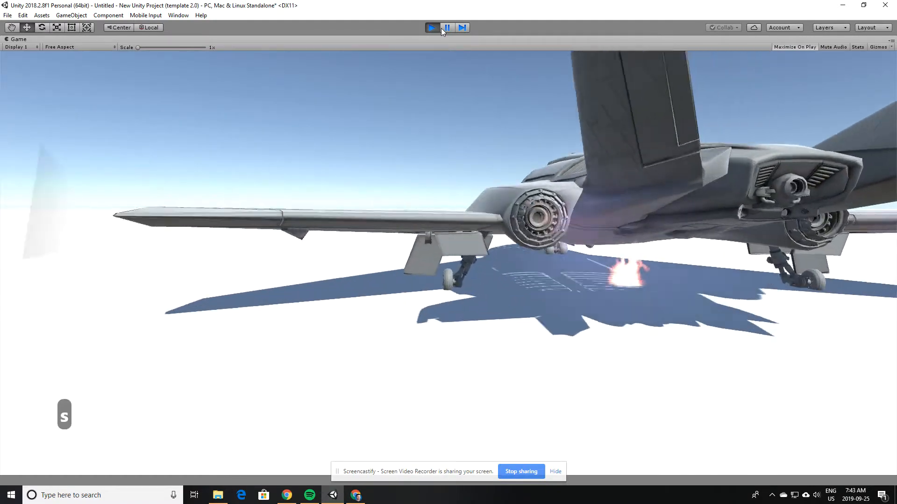
pyautogui.press('s')
pyautogui.press('s')
pyautogui.press('s')
pyautogui.press('s')
pyautogui.press('s')
pyautogui.press('s')
pyautogui.press('s')
pyautogui.press('s')
pyautogui.press('s')
pyautogui.press('s')
pyautogui.press('s')
pyautogui.press('s')
pyautogui.press('s')
pyautogui.press('s')
pyautogui.press('s')
pyautogui.press('s')
pyautogui.press('s')
pyautogui.press('s')
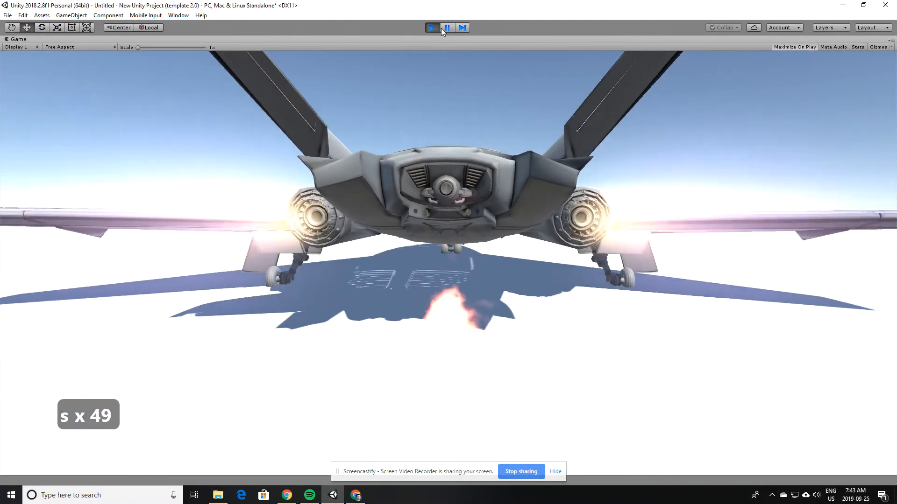
pyautogui.press('s')
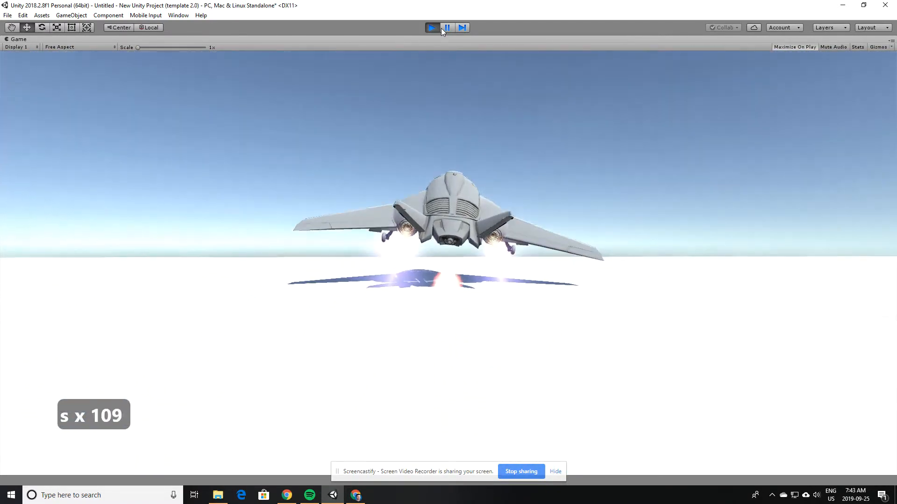
pyautogui.press('w')
pyautogui.press('d')
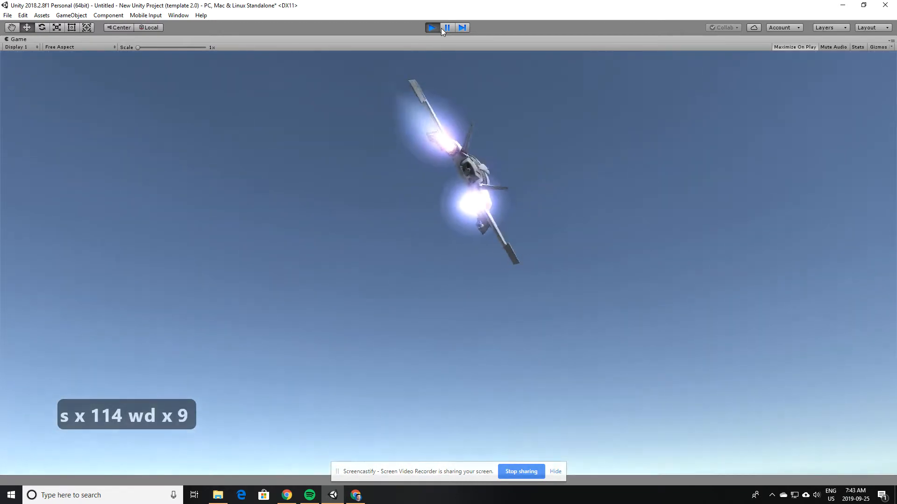
pyautogui.press('s')
pyautogui.press('a')
pyautogui.press('d')
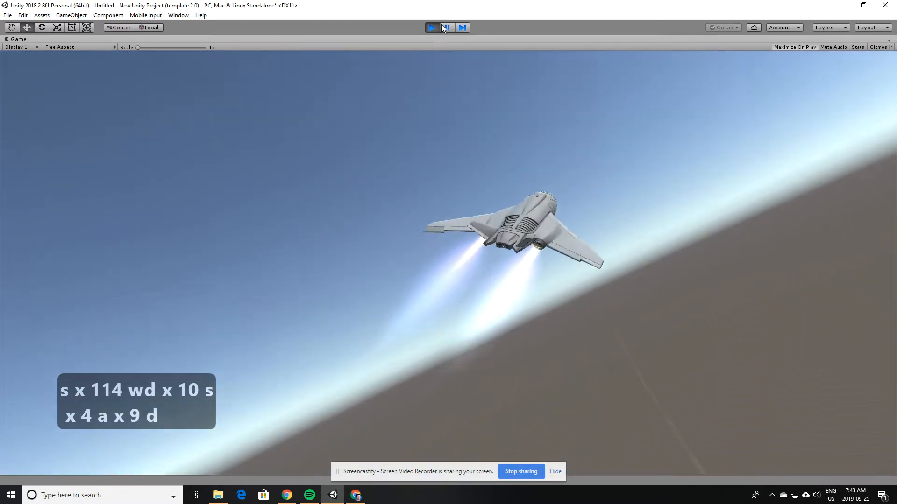
pyautogui.press('w')
pyautogui.click(432, 27)
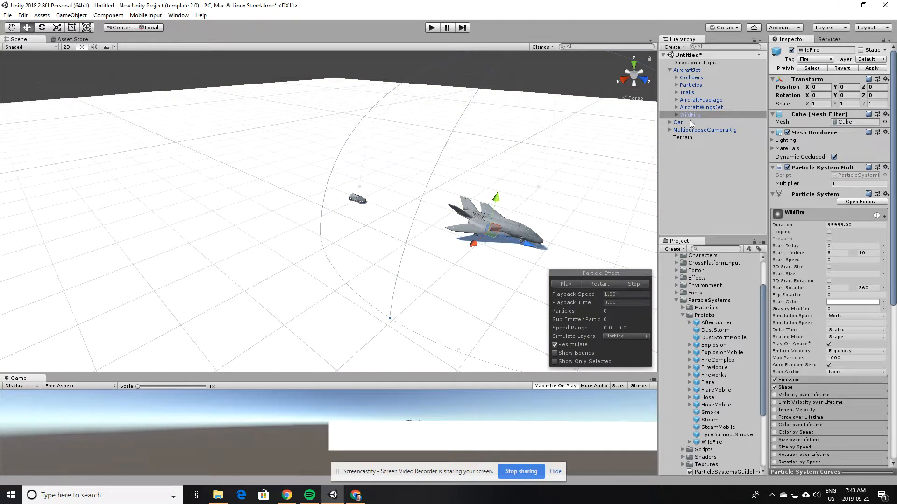
# Delete the WildFire object from AircraftJet and select the Car
pyautogui.click(689, 117)
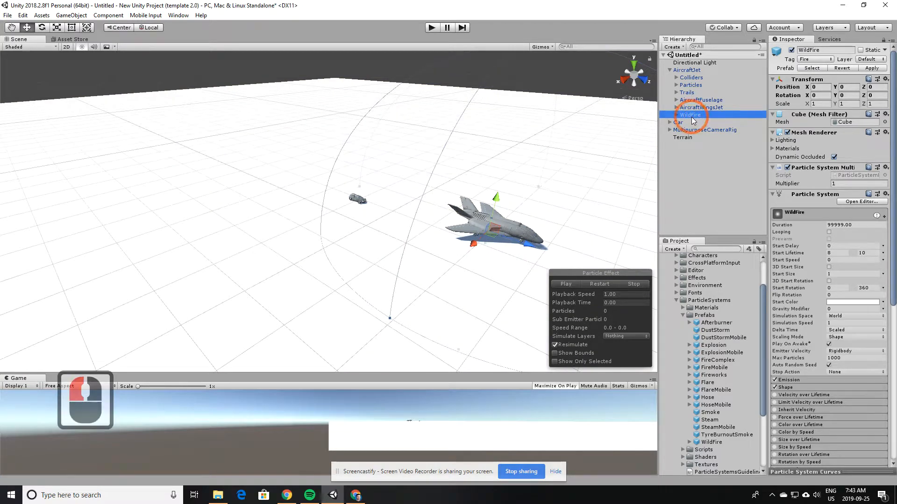
pyautogui.press('Delete')
pyautogui.doubleClick(677, 115)
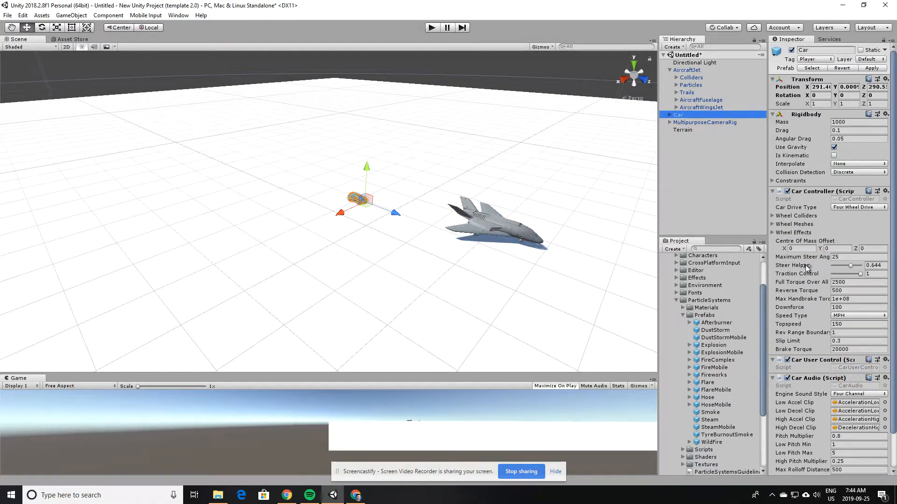
# Set the Auto Cam target of the MultipurposeCameraRig to Car and disable Auto Target Player
pyautogui.click(700, 123)
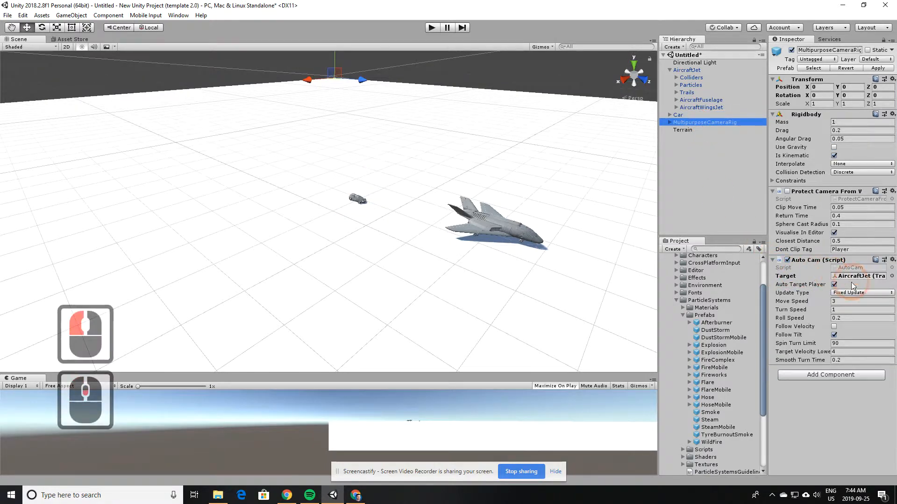
pyautogui.click(891, 276)
pyautogui.write('car')
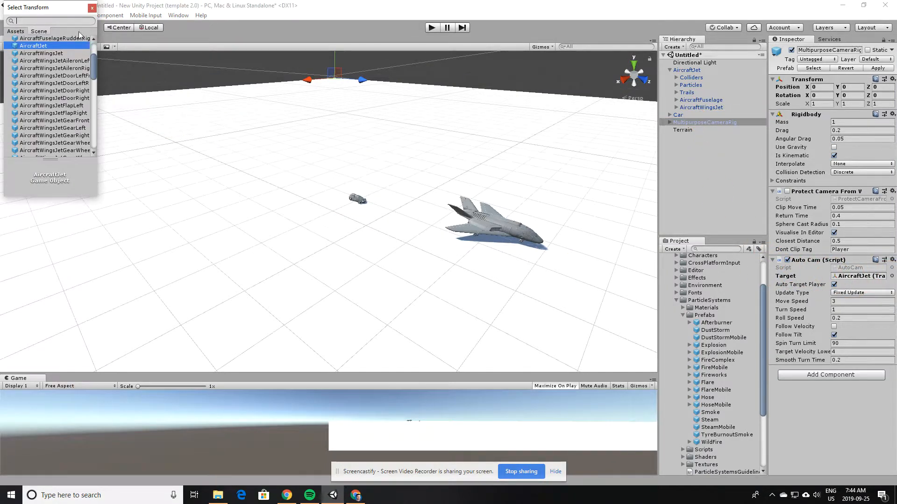
pyautogui.doubleClick(43, 46)
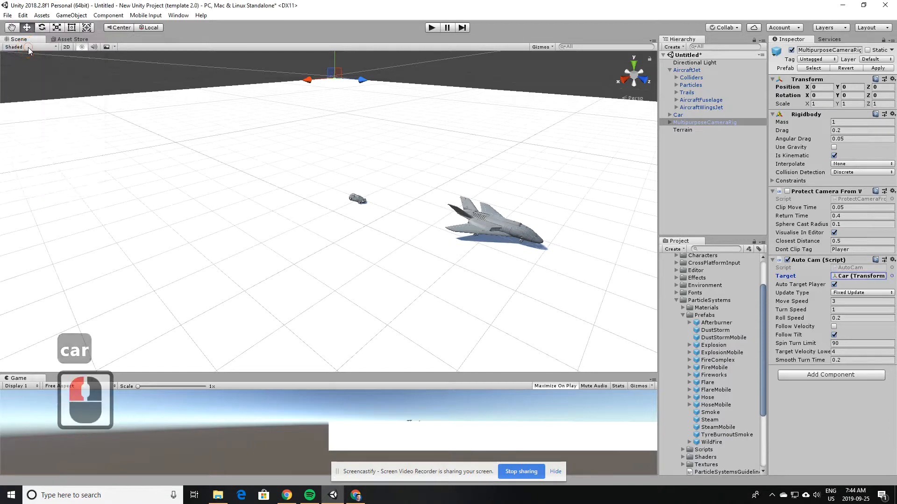
pyautogui.click(891, 276)
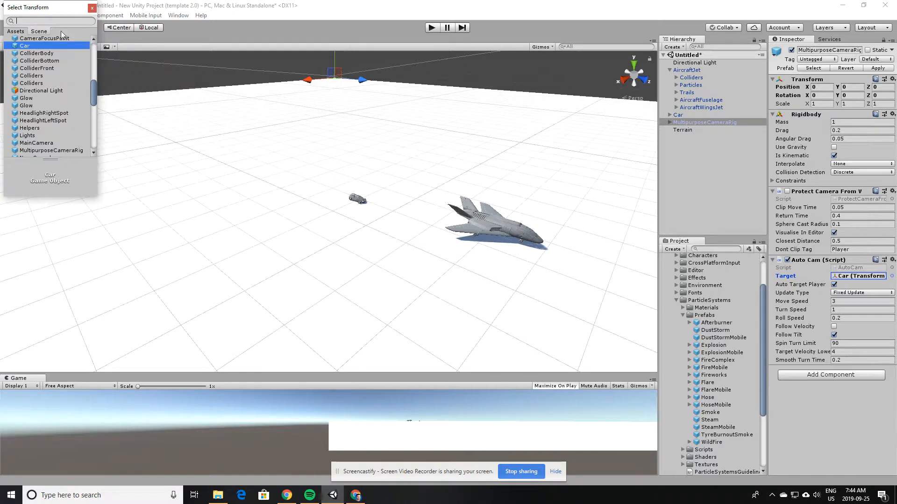
pyautogui.click(92, 7)
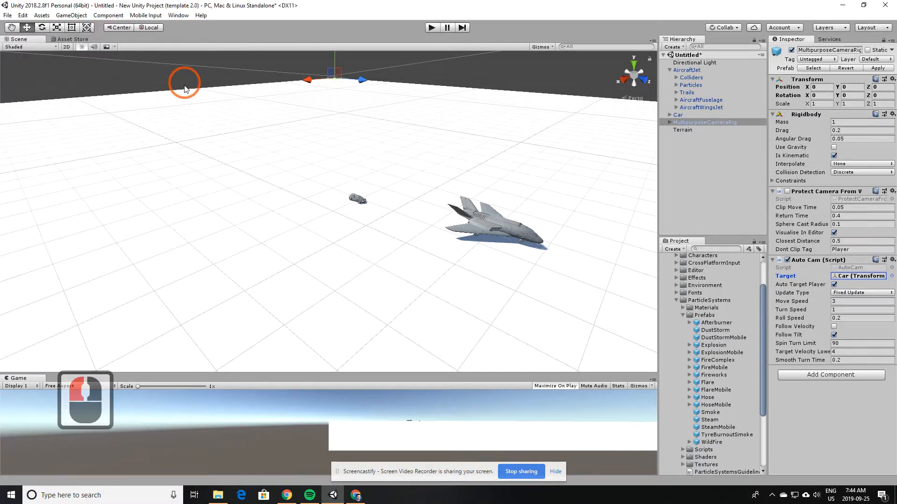
pyautogui.click(835, 284)
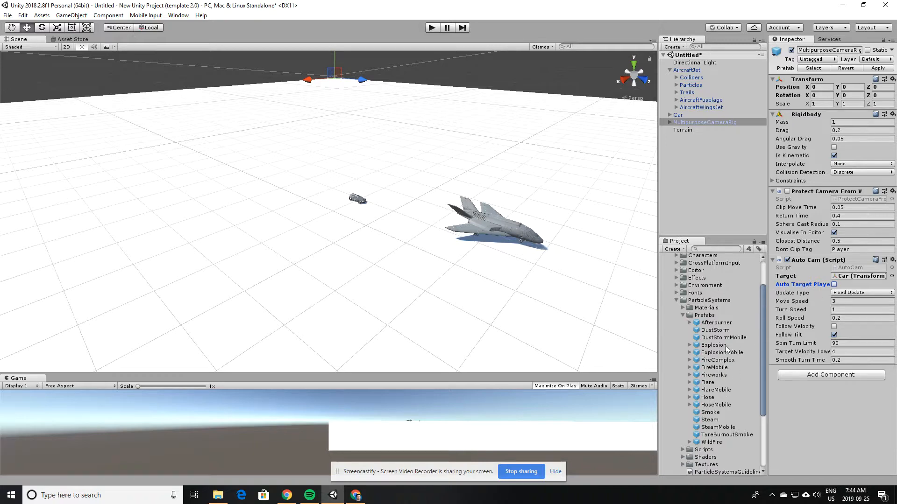
# Attach the Fireworks prefab from the ParticleSystems Prefabs folder to the Car as a child object
pyautogui.moveTo(717, 376); pyautogui.dragTo(678, 116)
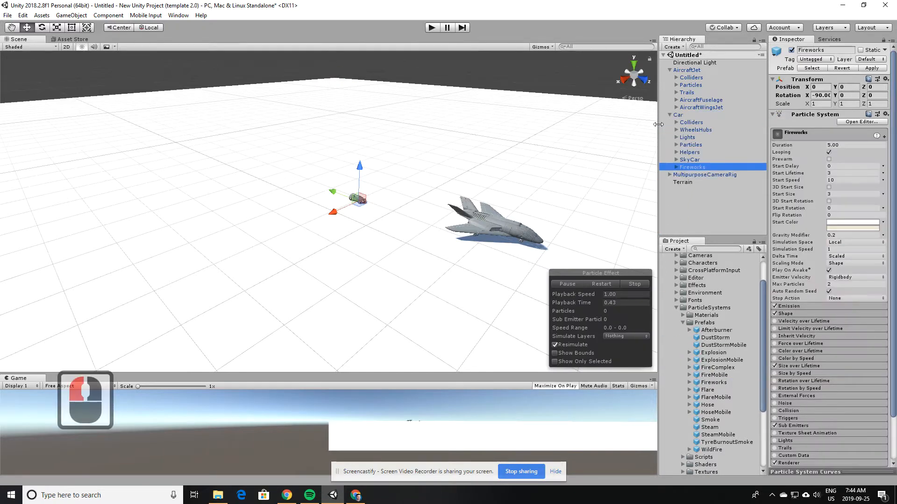
# Run the scene, drive the car with the fireworks effect forward and through left and right turns, and stop play mode
pyautogui.click(434, 27)
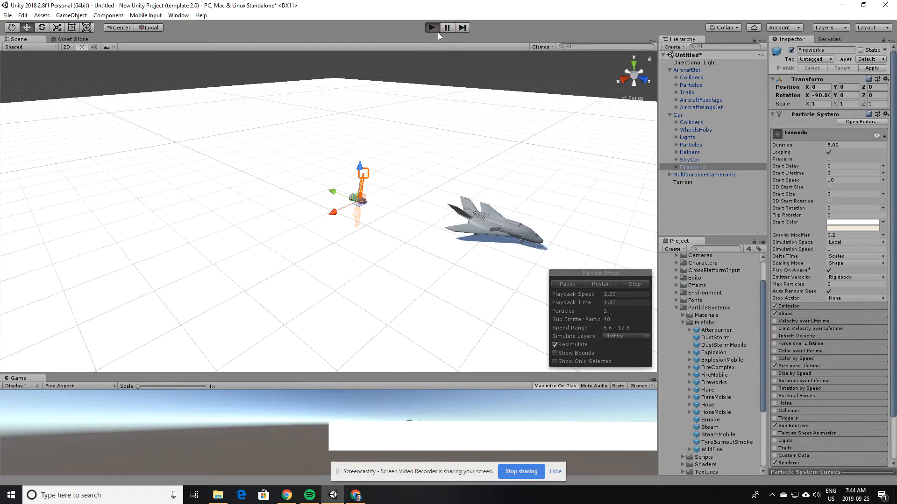
pyautogui.press('w')
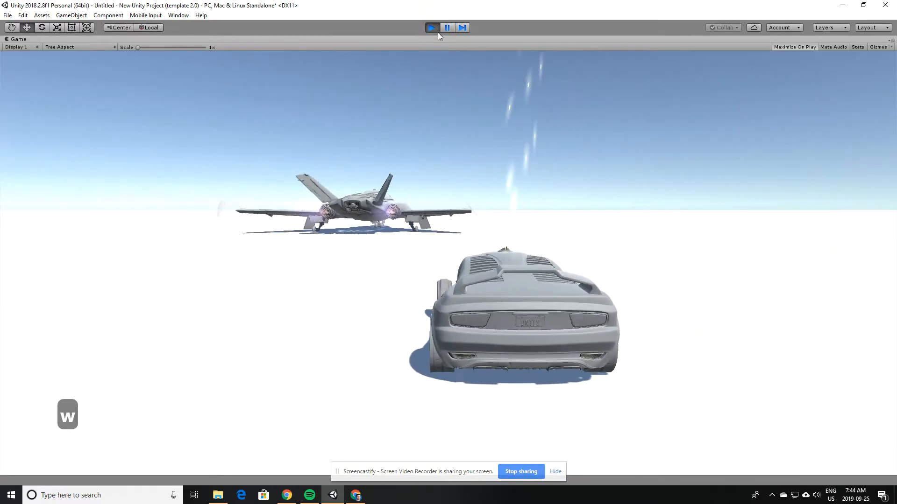
pyautogui.press('w')
pyautogui.press('w')
pyautogui.press('d')
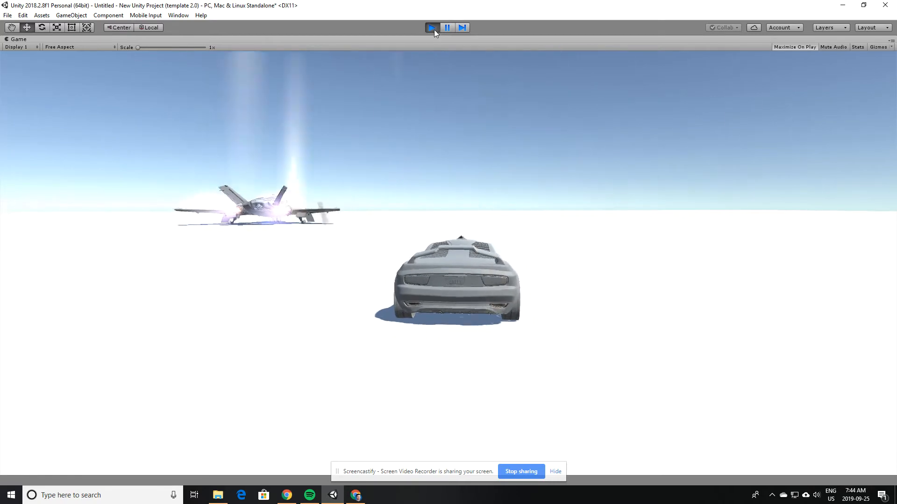
pyautogui.press('a')
pyautogui.press('a')
pyautogui.press('d')
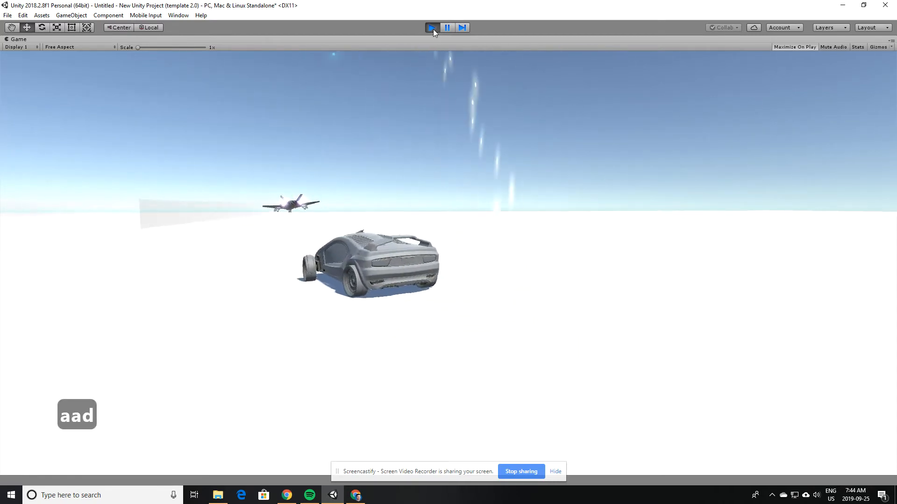
pyautogui.press('d')
pyautogui.press('d')
pyautogui.press('d')
pyautogui.press('d')
pyautogui.press('d')
pyautogui.press('d')
pyautogui.press('d')
pyautogui.press('d')
pyautogui.press('d')
pyautogui.press('d')
pyautogui.press('d')
pyautogui.press('a')
pyautogui.click(433, 29)
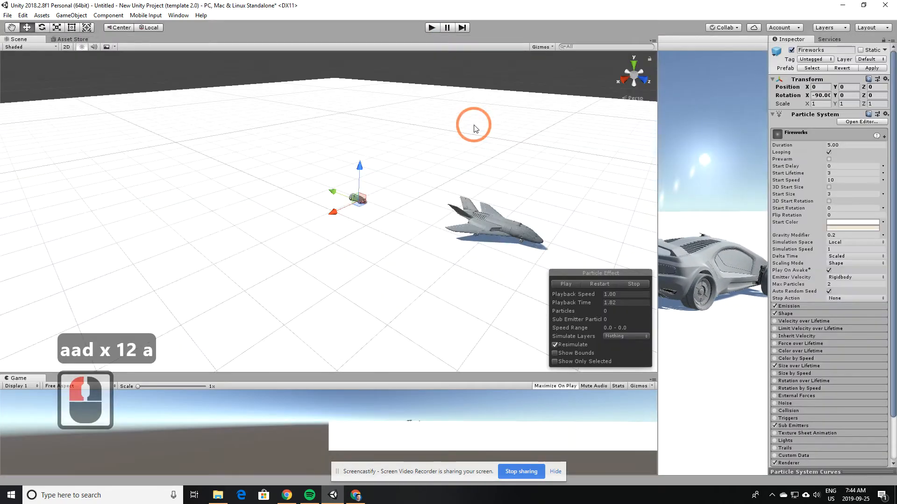